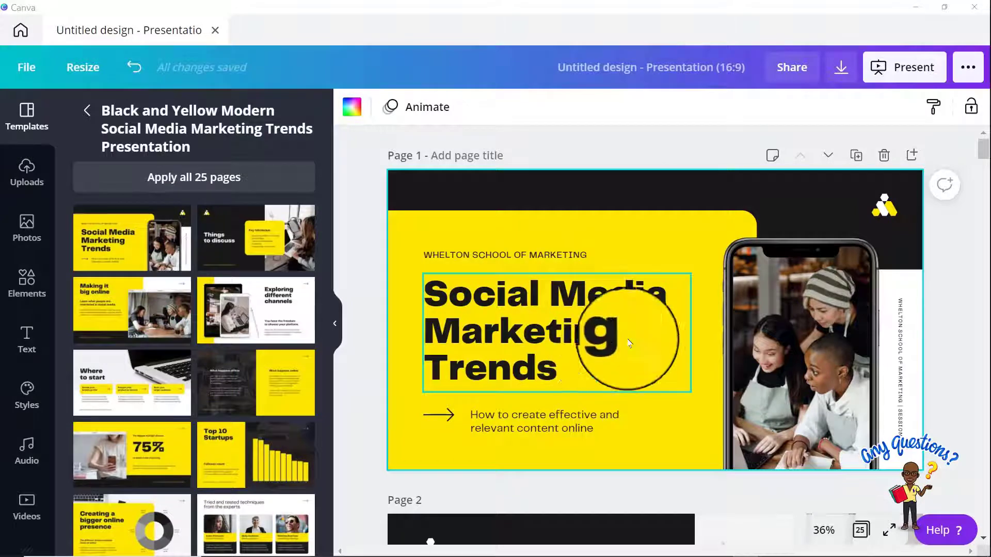
Open Canva's recording studio from the Present and record options
{"action": "left_click", "coordinate": [968, 67]}
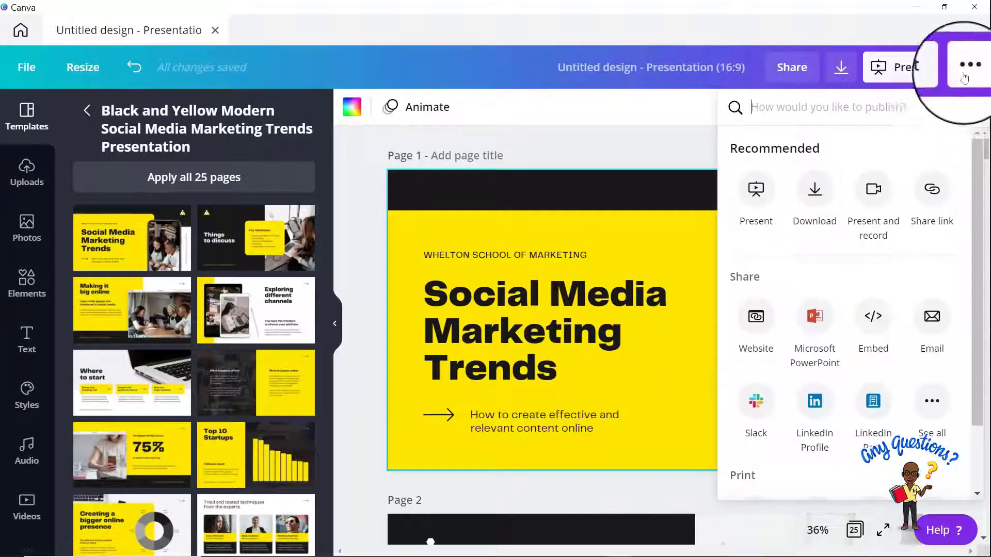
{"action": "left_click", "coordinate": [876, 200]}
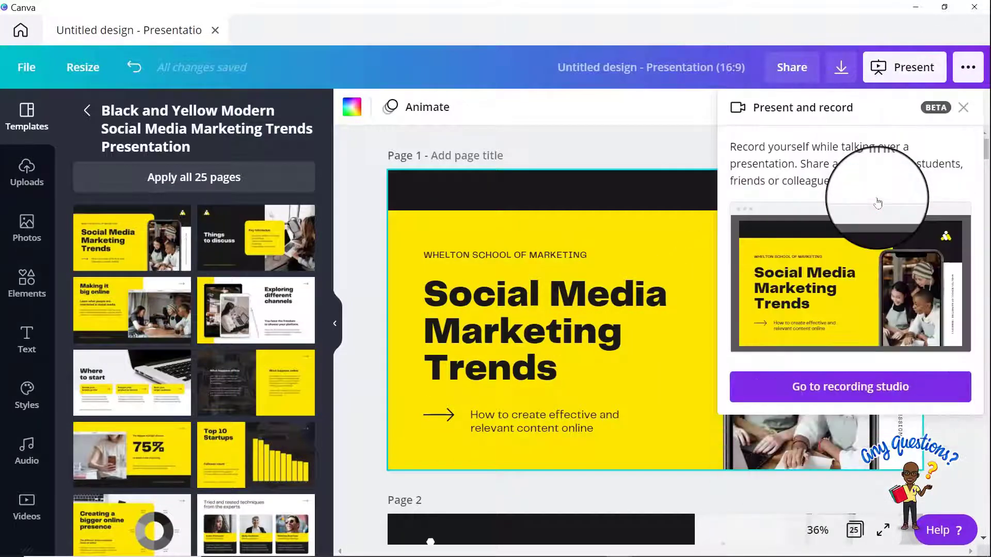
{"action": "left_click", "coordinate": [853, 395]}
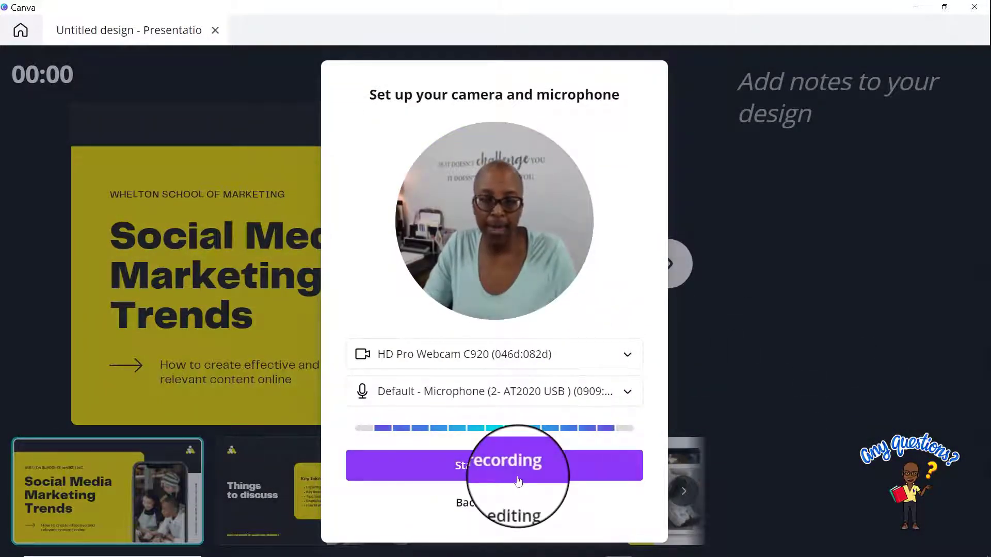
Start recording and advance through Things to discuss, Making it big online and Exploring different channels to Where to start
{"action": "left_click", "coordinate": [532, 465]}
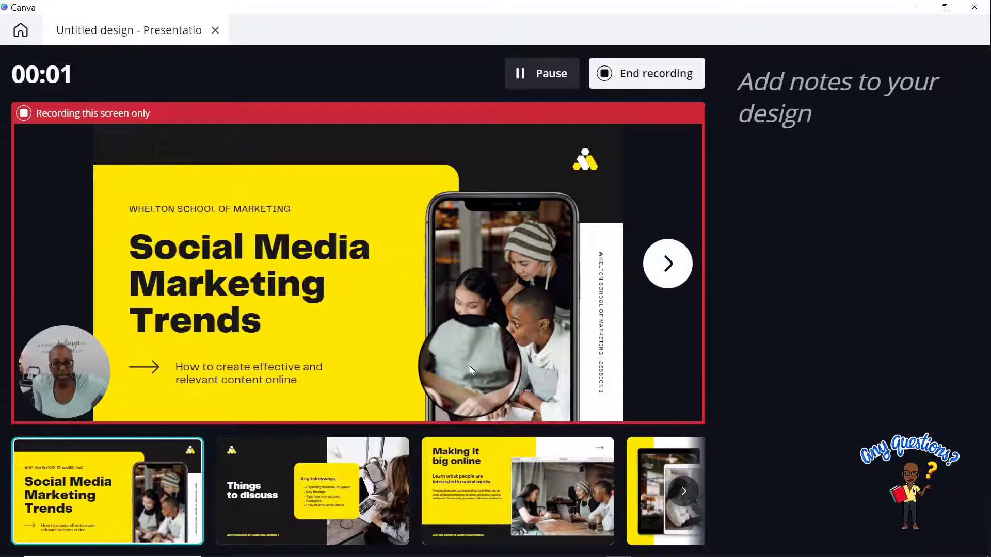
{"action": "left_click", "coordinate": [667, 265]}
{"action": "left_click", "coordinate": [665, 267]}
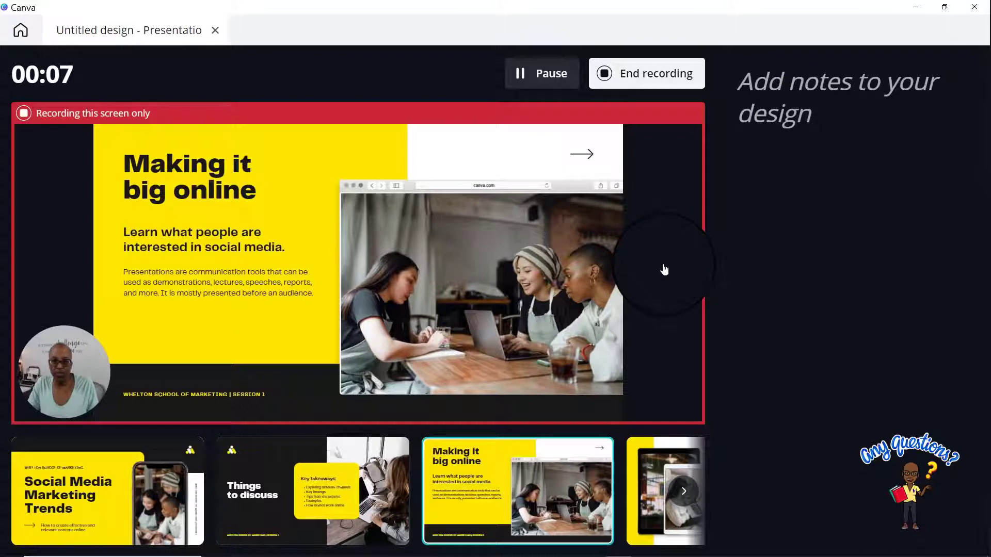
{"action": "left_click", "coordinate": [667, 271]}
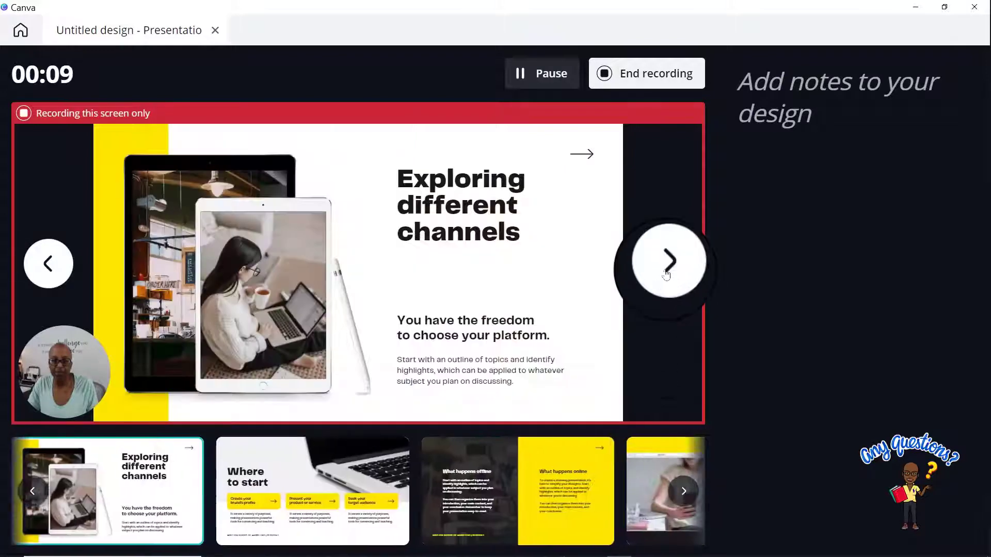
{"action": "left_click", "coordinate": [668, 263]}
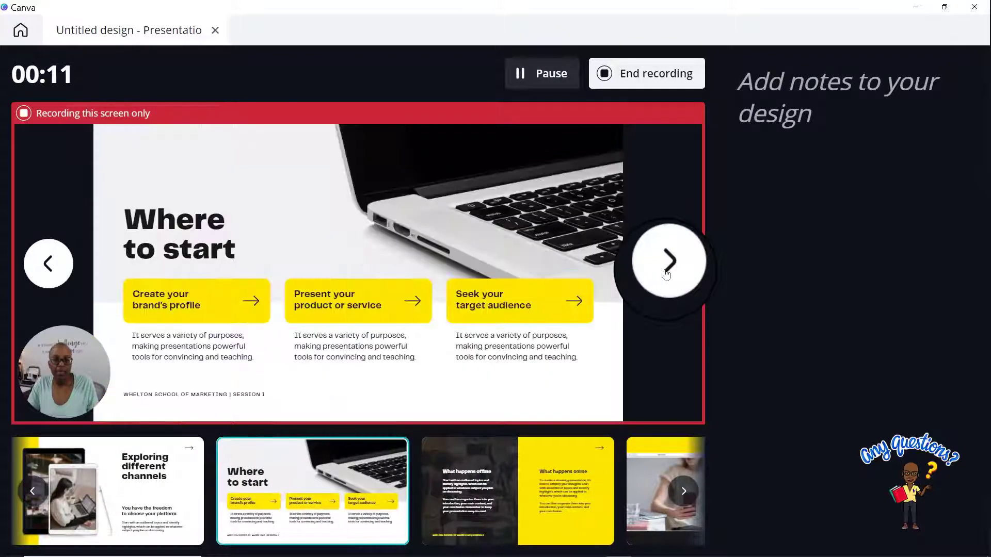
{"action": "mouse_move", "coordinate": [666, 275]}
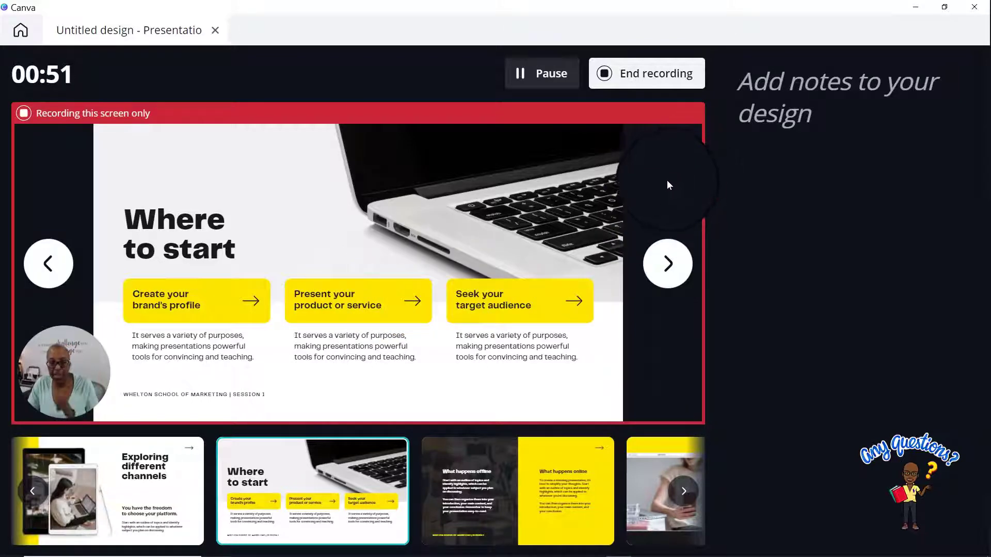
End the recording and wait for the upload to produce its shareable link
{"action": "left_click", "coordinate": [643, 78]}
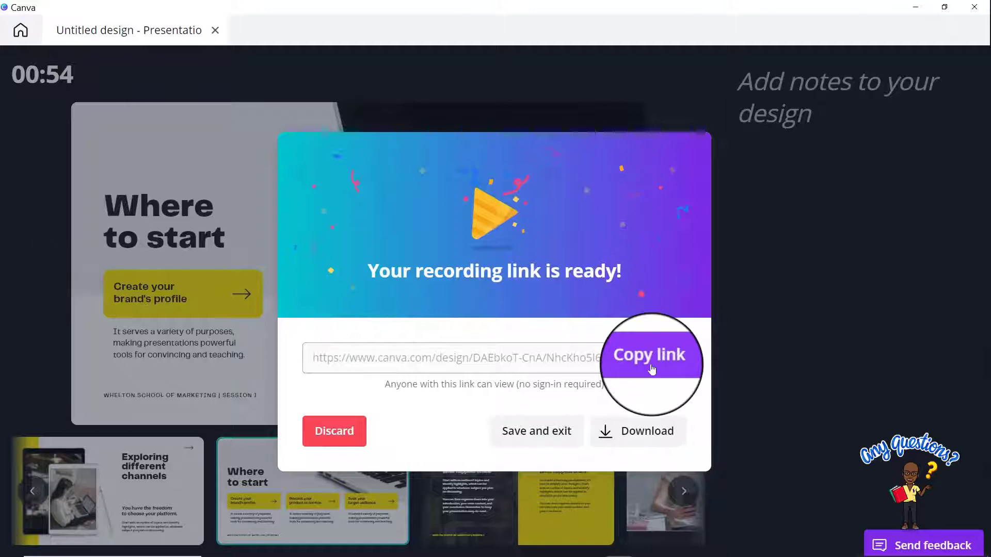
Download the recording as an MP4 file to the Desktop under an edited file name
{"action": "left_click", "coordinate": [636, 435]}
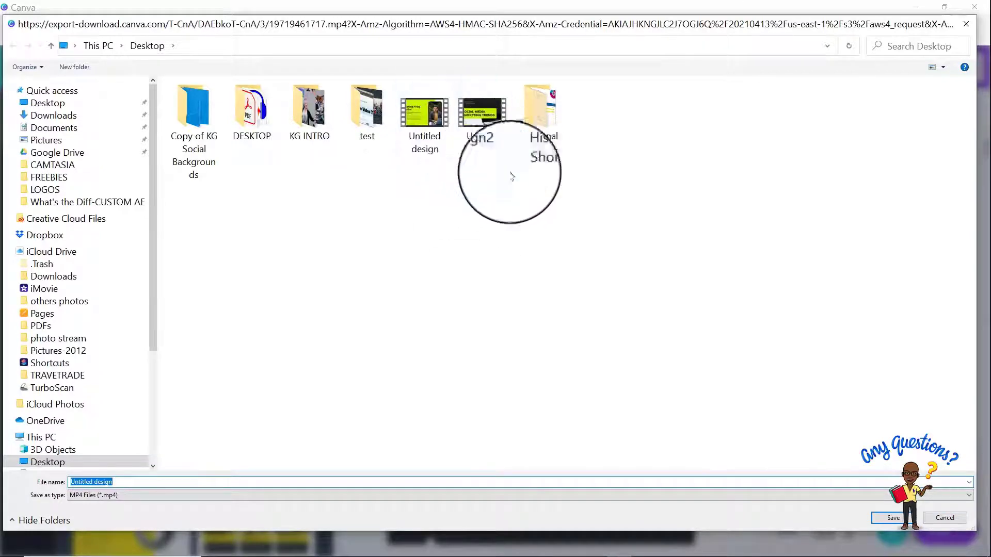
{"action": "left_click", "coordinate": [133, 485]}
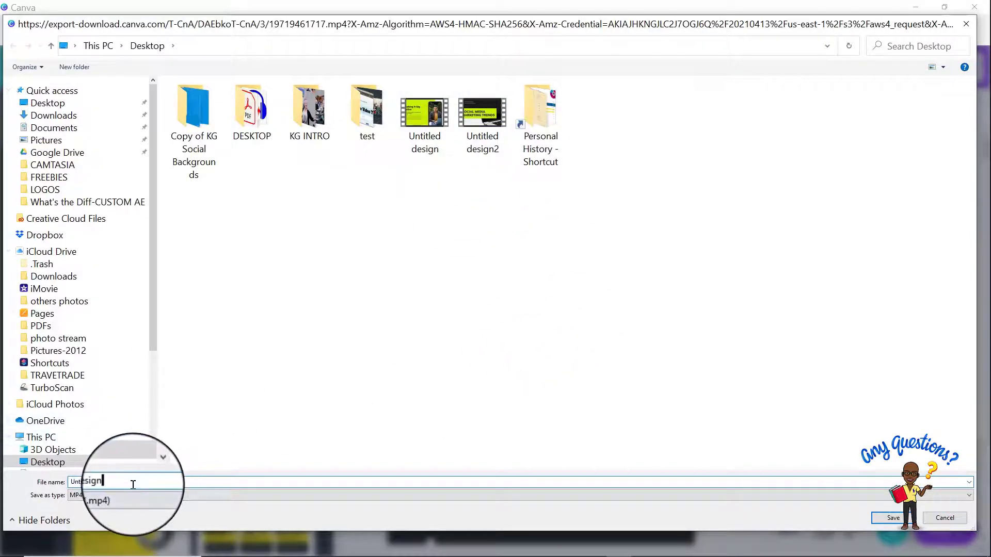
{"action": "key", "text": "Return"}
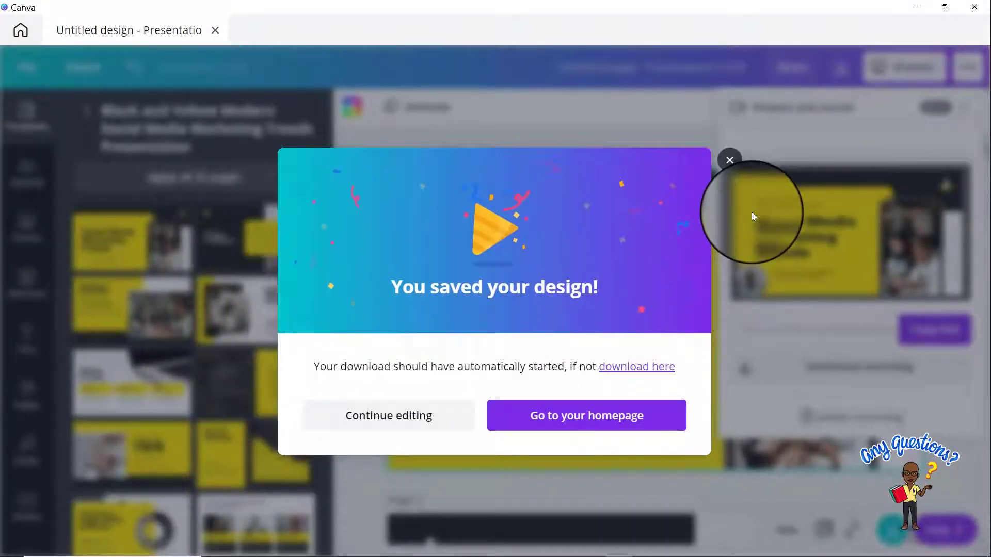
Dismiss the design-saved message and delete the first recording, confirming the discard
{"action": "left_click", "coordinate": [730, 169]}
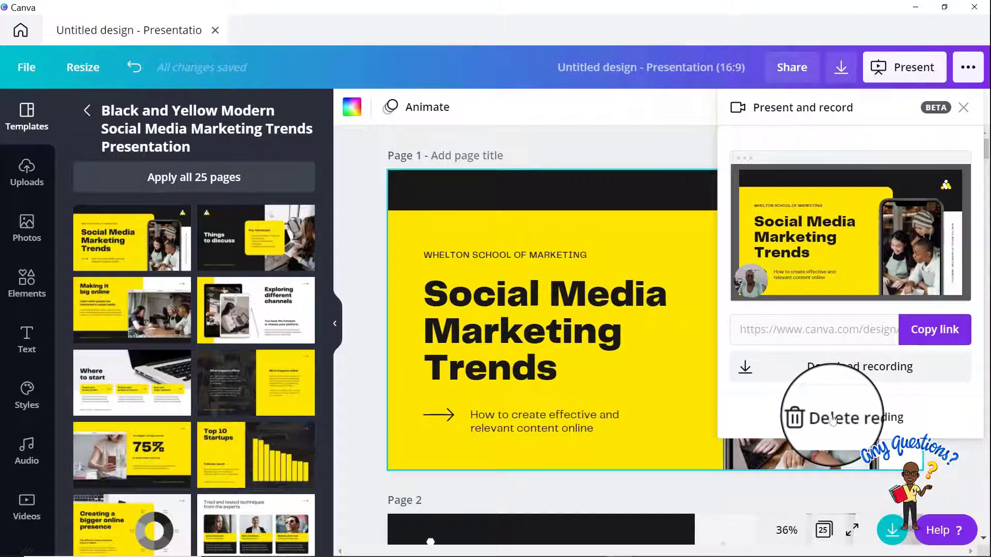
{"action": "left_click", "coordinate": [851, 421]}
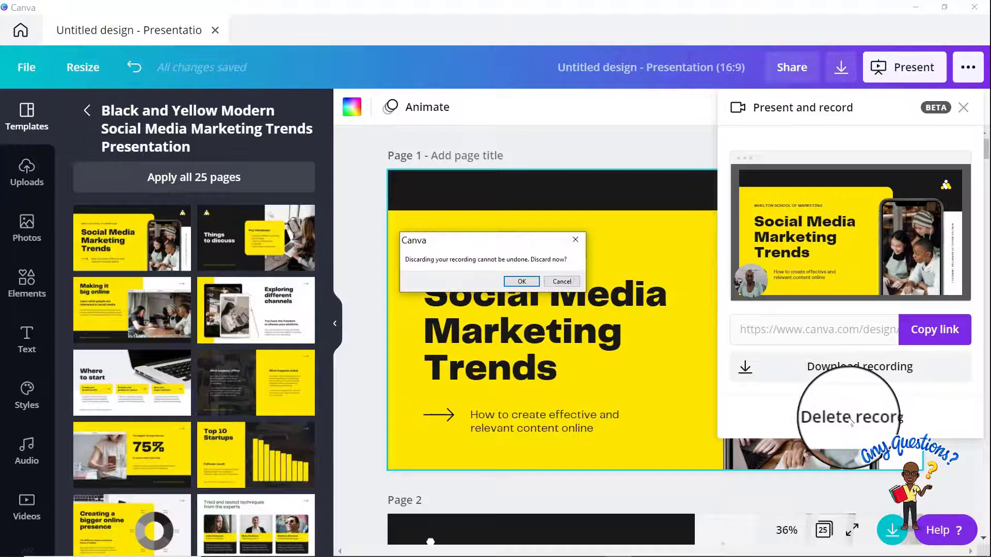
{"action": "left_click", "coordinate": [529, 285]}
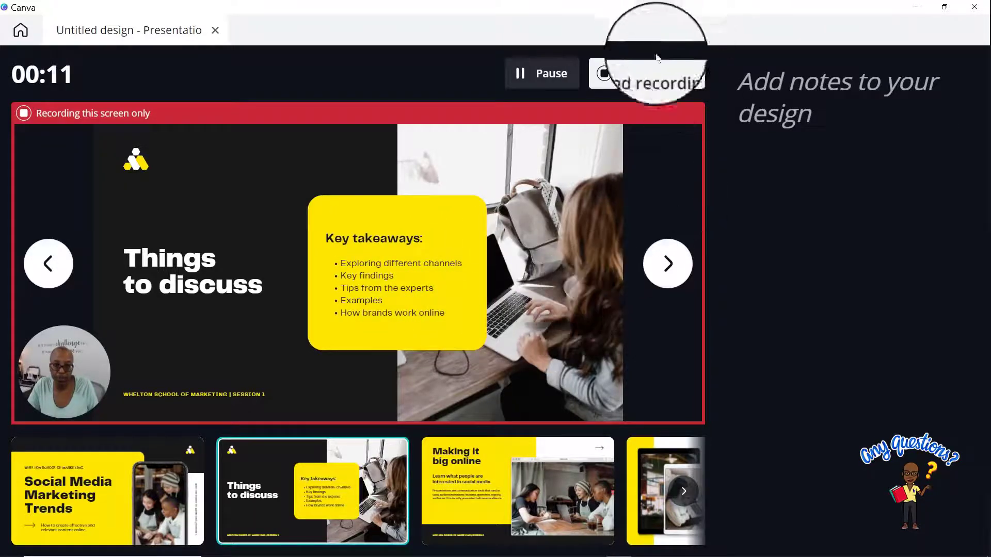
End the second recording take
{"action": "left_click", "coordinate": [657, 77]}
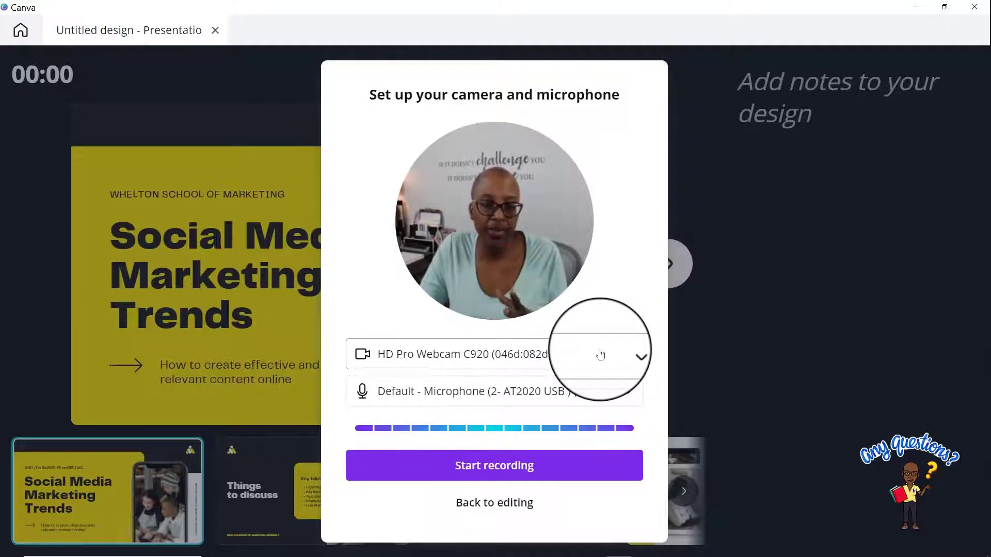
Switch the camera source to Logi Capture and start a camera-off recording
{"action": "left_click", "coordinate": [602, 354]}
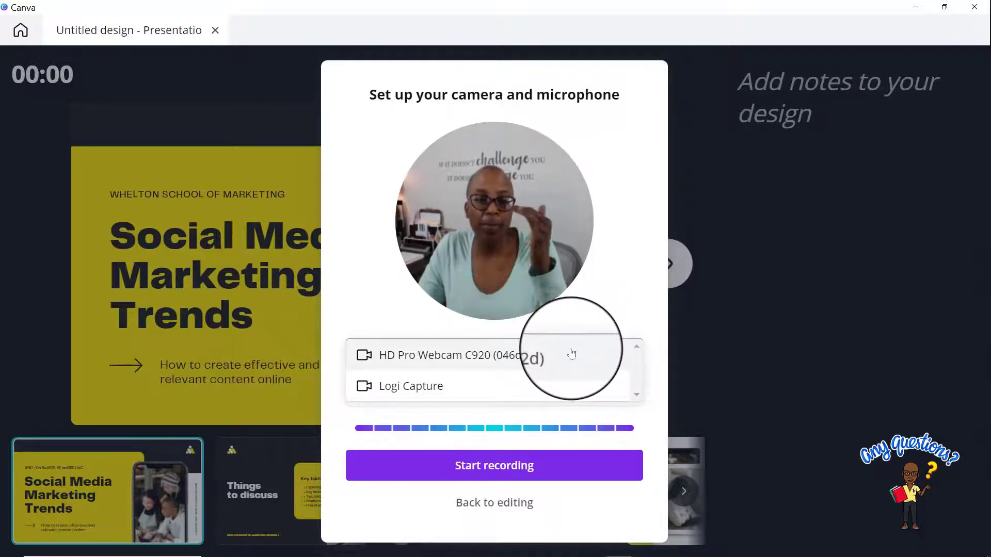
{"action": "left_click", "coordinate": [564, 391]}
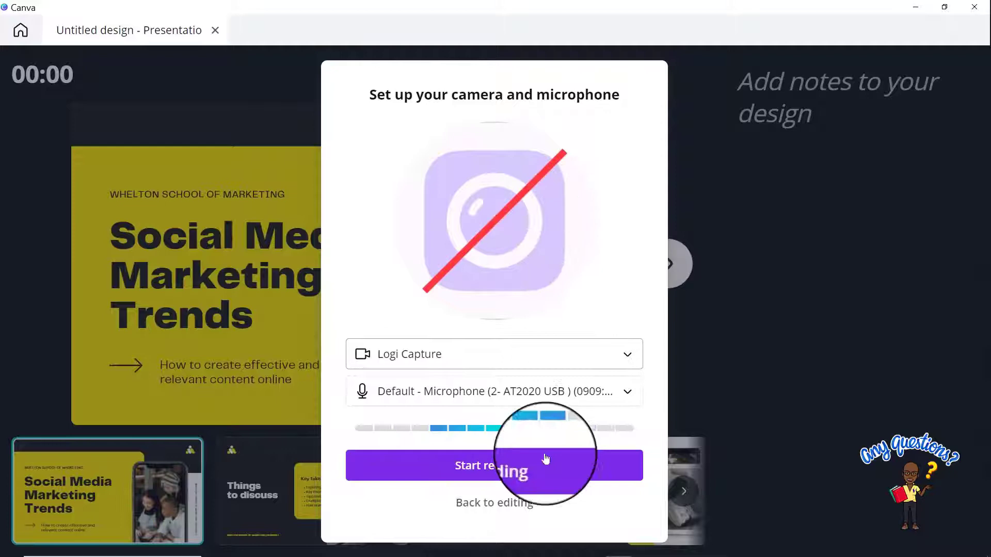
{"action": "left_click", "coordinate": [603, 459]}
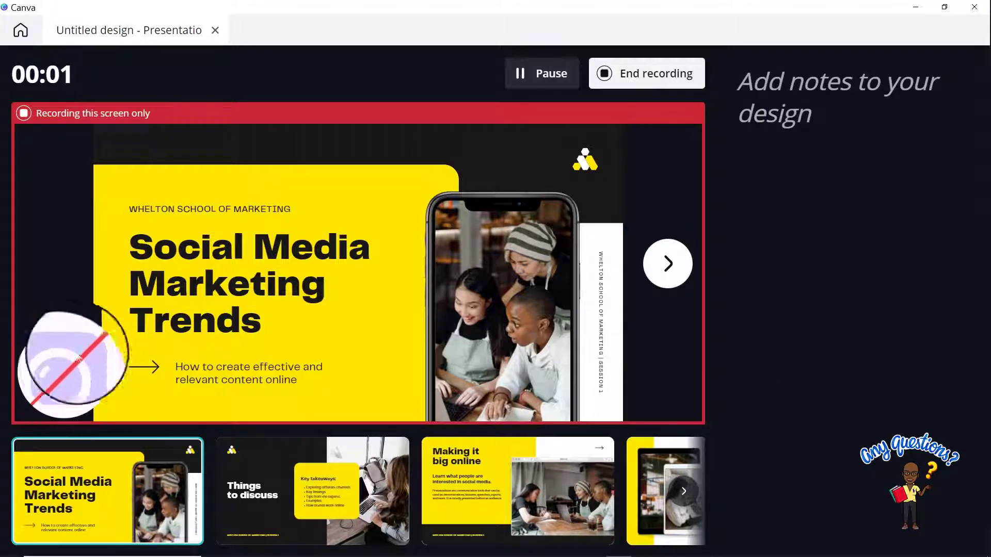
Drag the camera-off bubble away from the slide
{"action": "left_click_drag", "start_coordinate": [61, 368], "coordinate": [665, 353]}
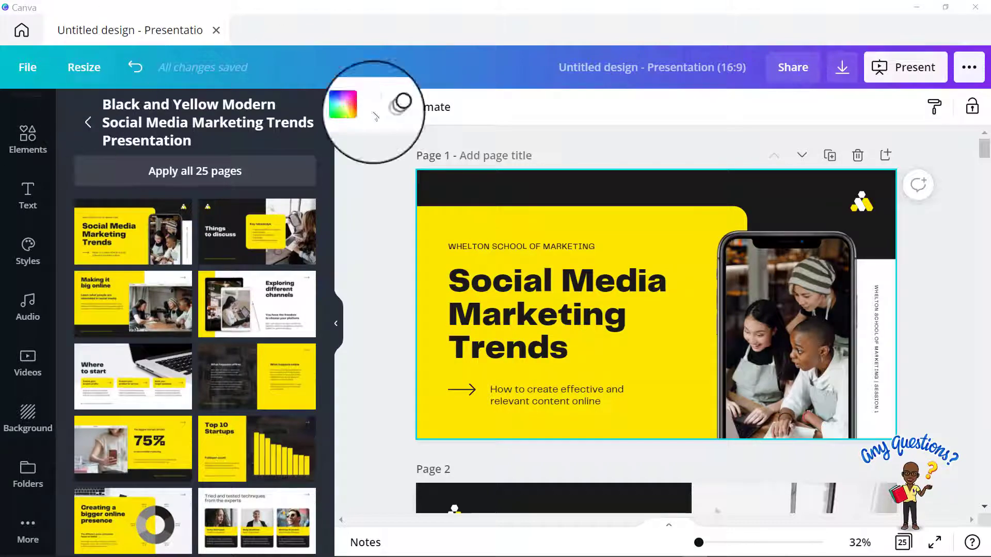
{"action": "scroll", "coordinate": [614, 211], "scroll_direction": "down", "scroll_amount": 20}
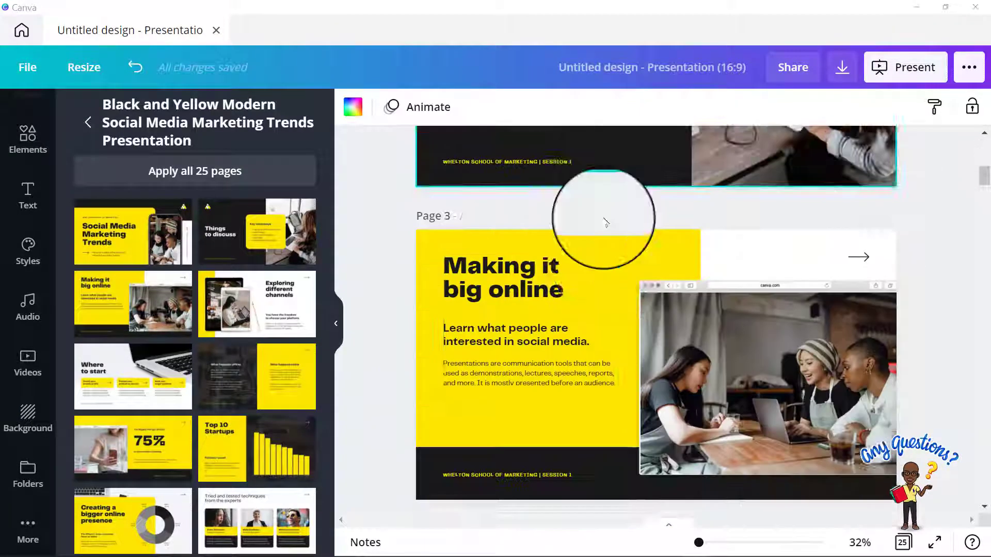
{"action": "scroll", "coordinate": [605, 223], "scroll_direction": "down", "scroll_amount": 10}
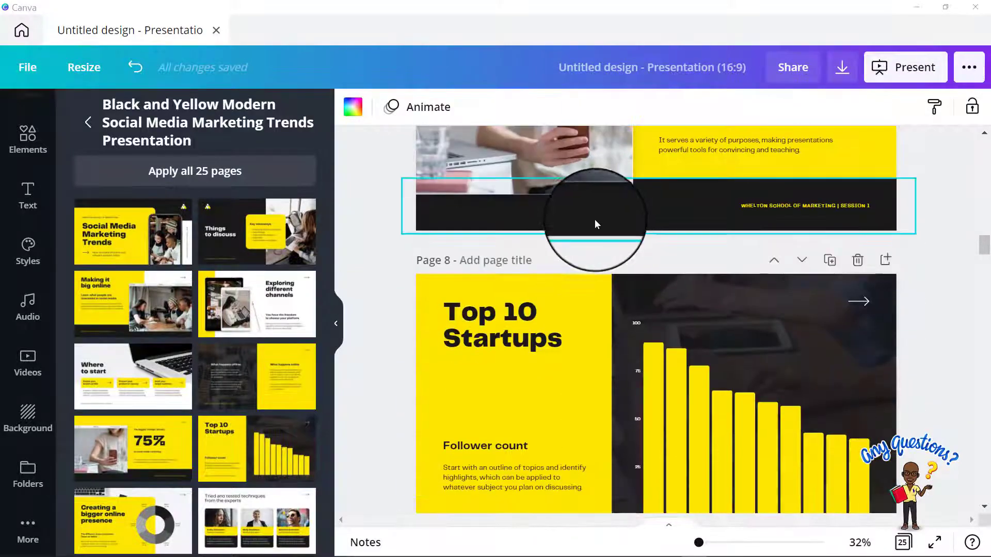
{"action": "scroll", "coordinate": [585, 223], "scroll_direction": "down", "scroll_amount": 3}
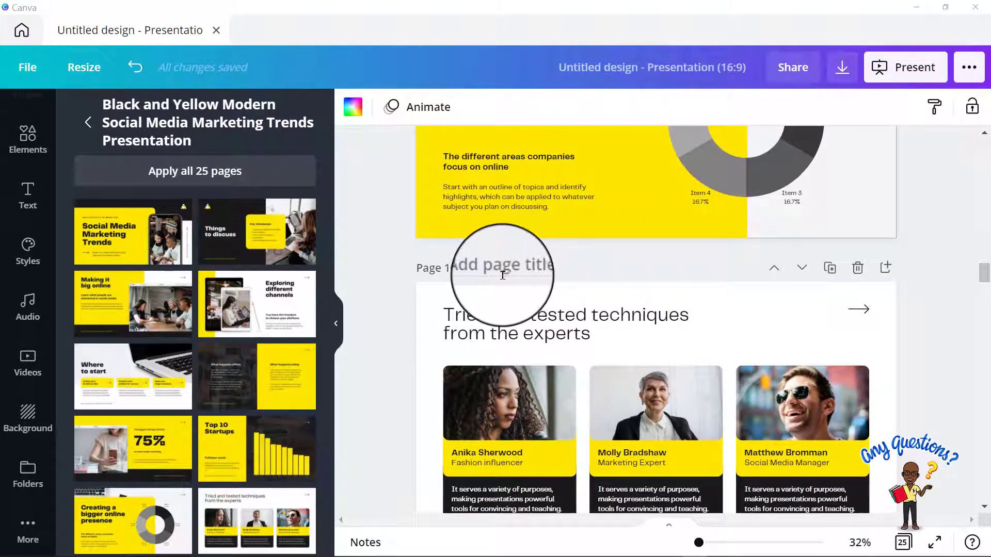
{"action": "scroll", "coordinate": [503, 274], "scroll_direction": "up", "scroll_amount": 20}
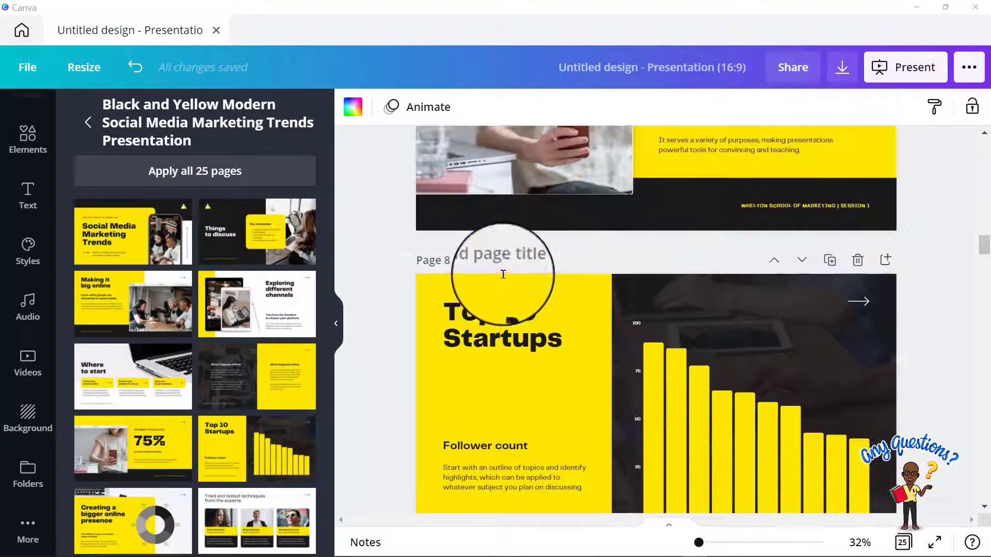
{"action": "scroll", "coordinate": [503, 274], "scroll_direction": "up", "scroll_amount": 2}
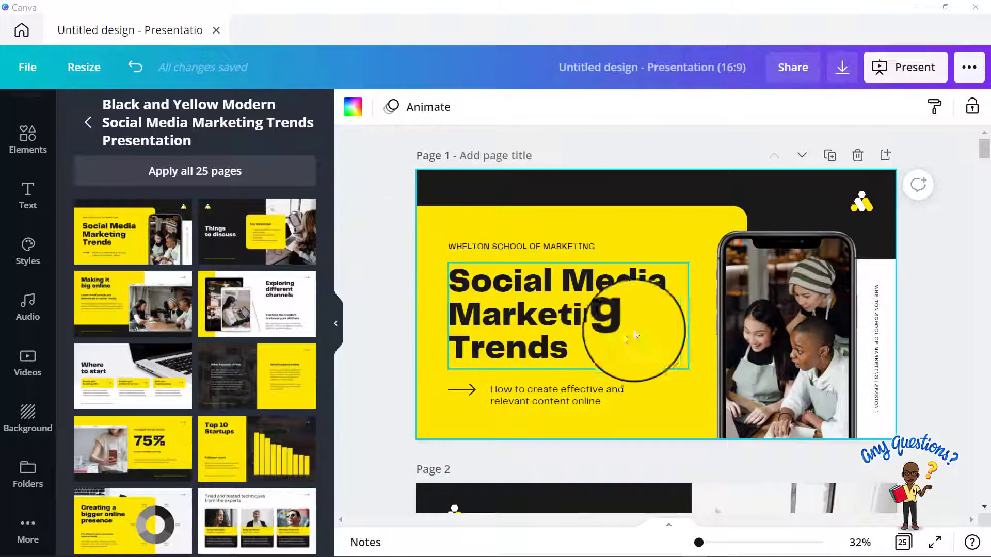
Choose Embed from the design's publishing options
{"action": "left_click", "coordinate": [970, 75]}
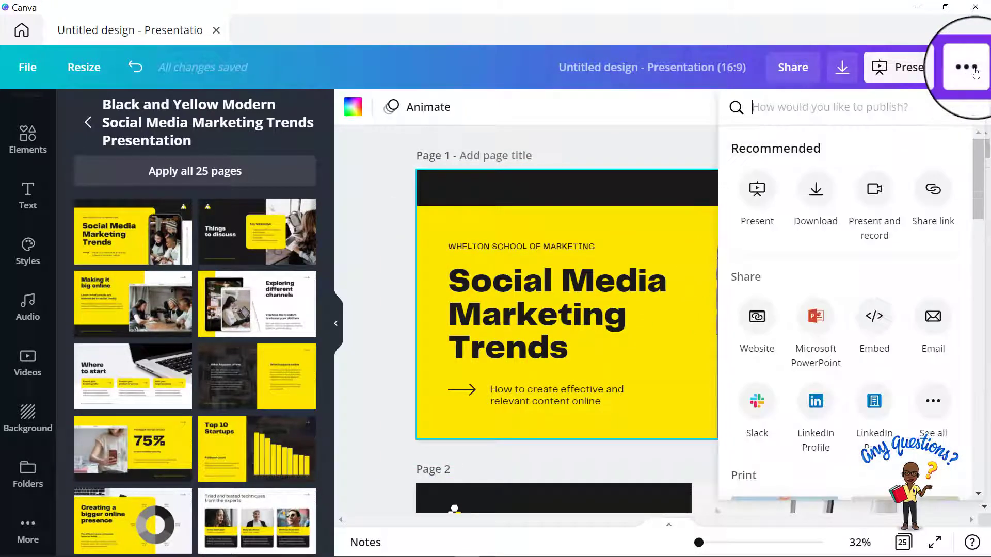
{"action": "left_click", "coordinate": [879, 321]}
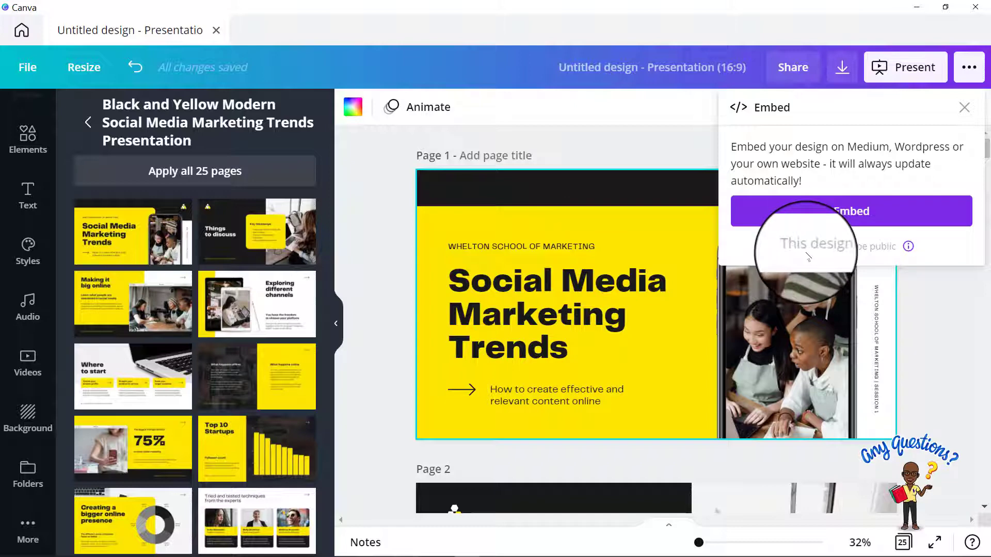
Generate the presentation's HTML embed code and smart embed link
{"action": "left_click", "coordinate": [849, 212]}
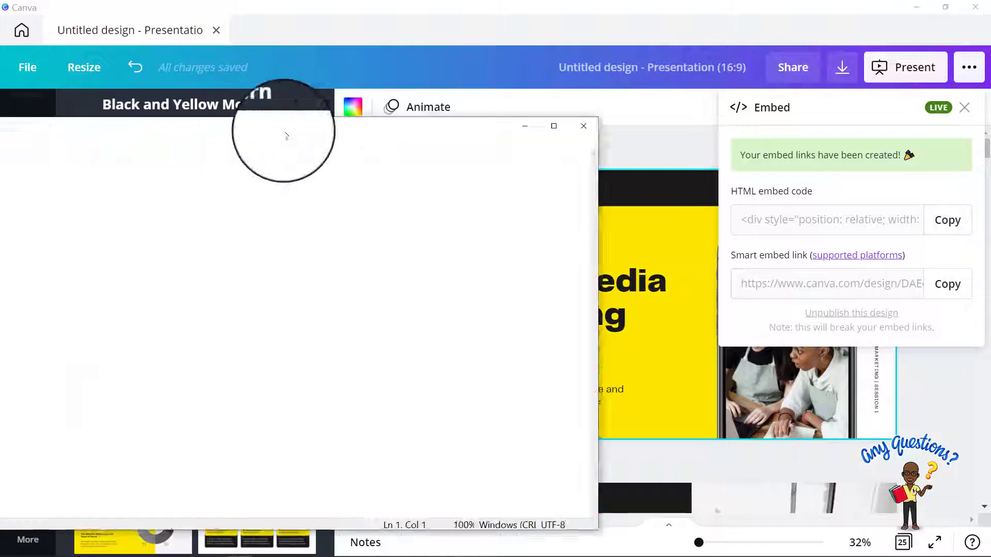
Paste Canva's HTML embed code into the blank Notepad document, then move Notepad aside
{"action": "left_click_drag", "start_coordinate": [284, 133], "coordinate": [516, 110]}
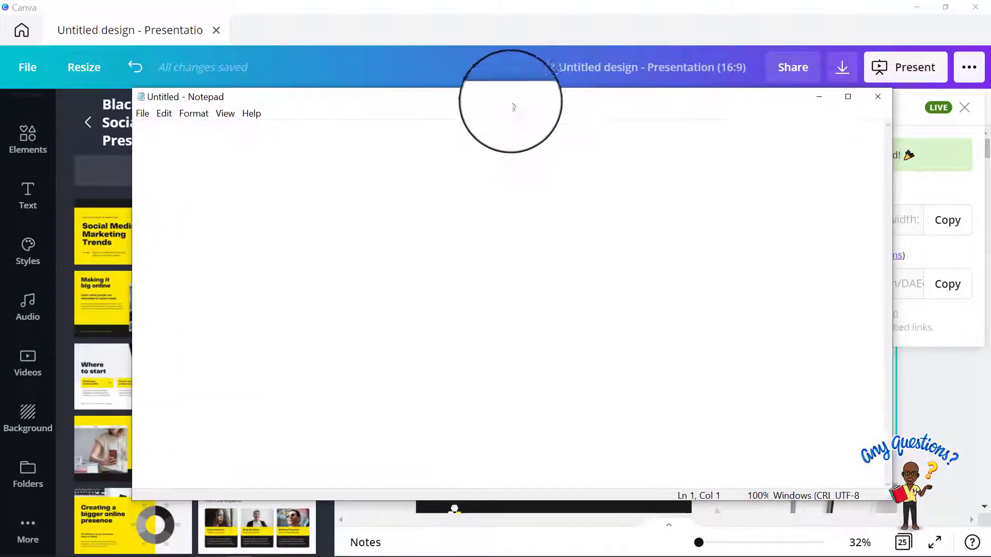
{"action": "right_click", "coordinate": [148, 126]}
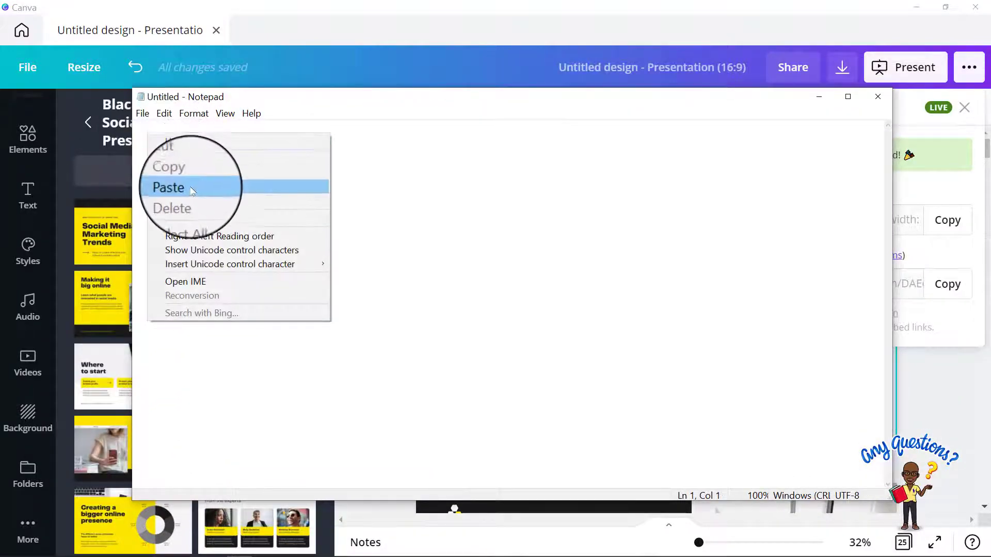
{"action": "left_click", "coordinate": [188, 186]}
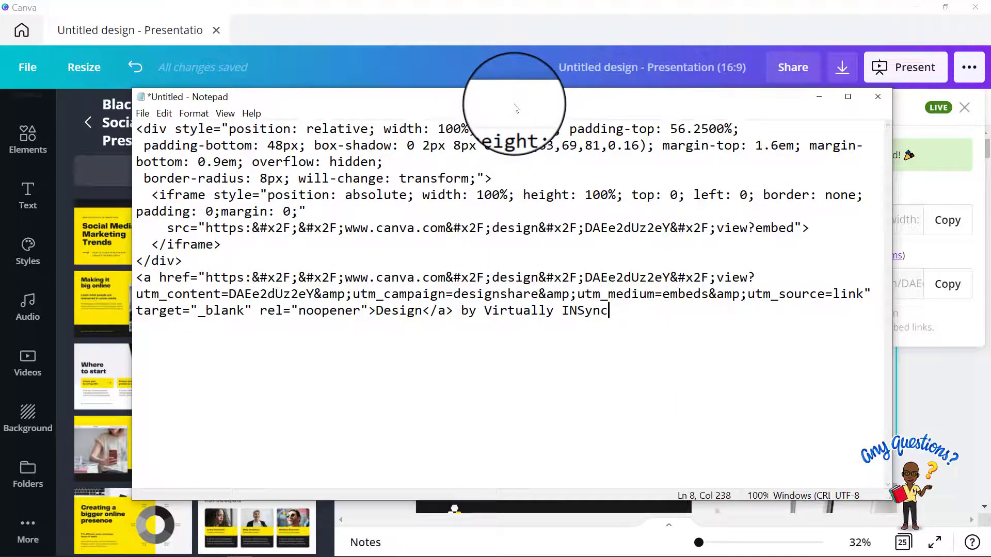
{"action": "left_click_drag", "start_coordinate": [515, 98], "coordinate": [0, 109]}
{"action": "key", "text": "alt+Tab"}
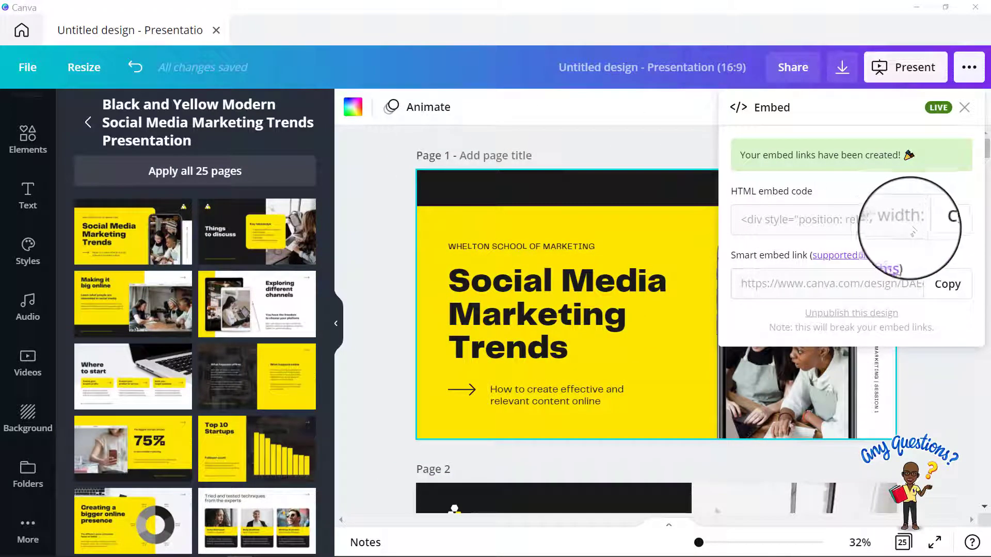
Copy the HTML embed code again and close the Embed panel, returning to the title slide
{"action": "left_click", "coordinate": [936, 223]}
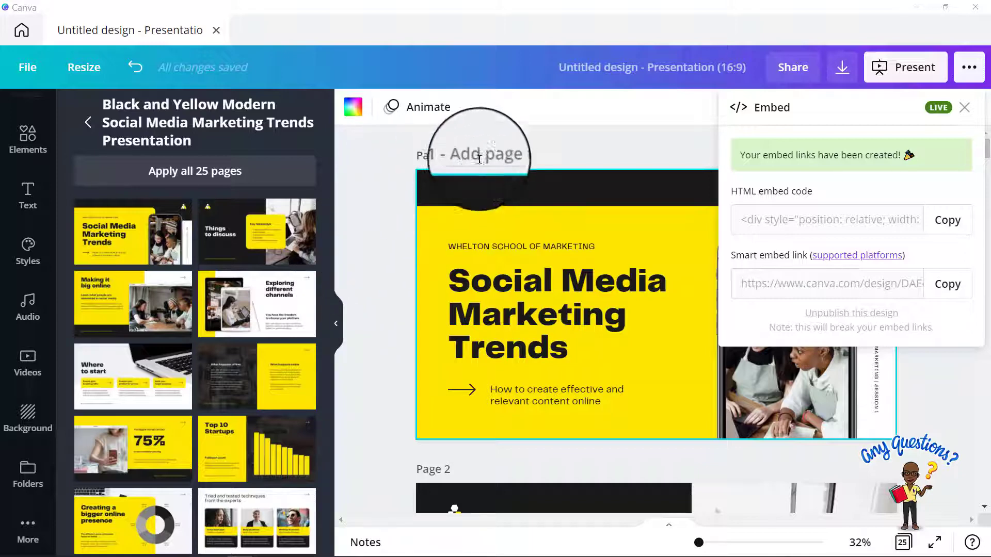
{"action": "left_click", "coordinate": [356, 177]}
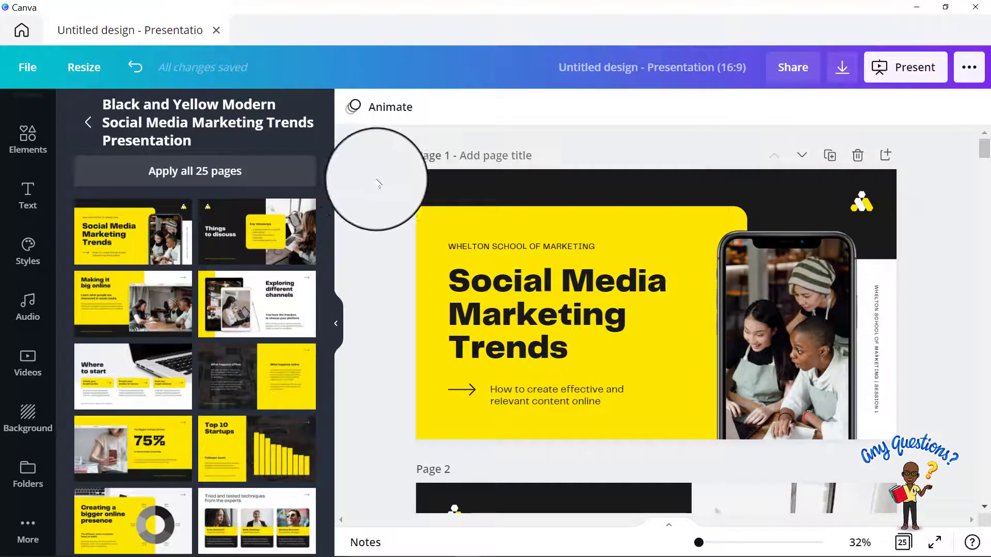